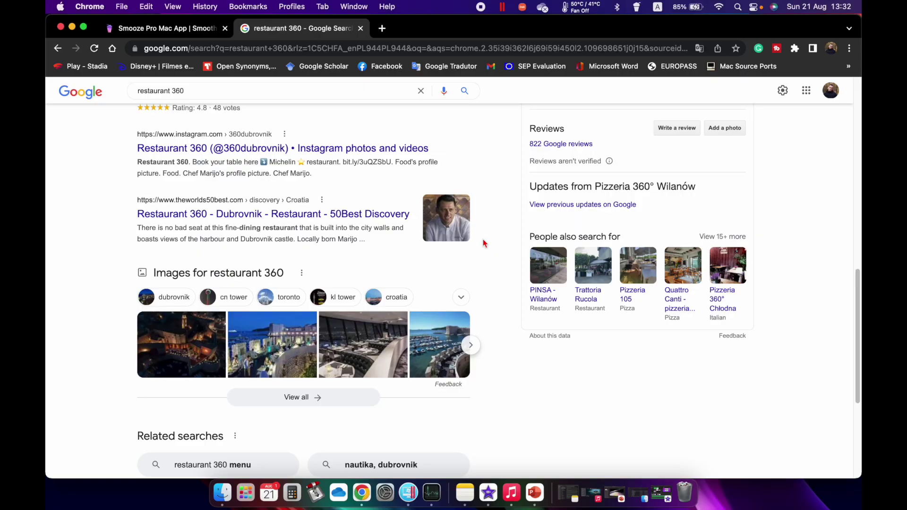
scroll(482, 242, down, 1)
scroll(483, 242, down, 1)
scroll(484, 244, down, 2)
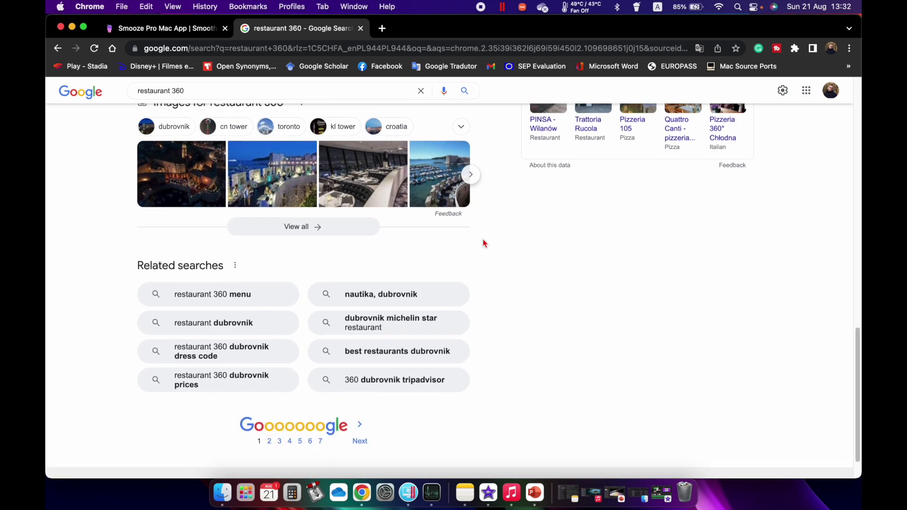
scroll(483, 243, down, 1)
scroll(483, 243, up, 3)
scroll(483, 243, up, 1)
scroll(483, 244, up, 1)
scroll(483, 243, up, 1)
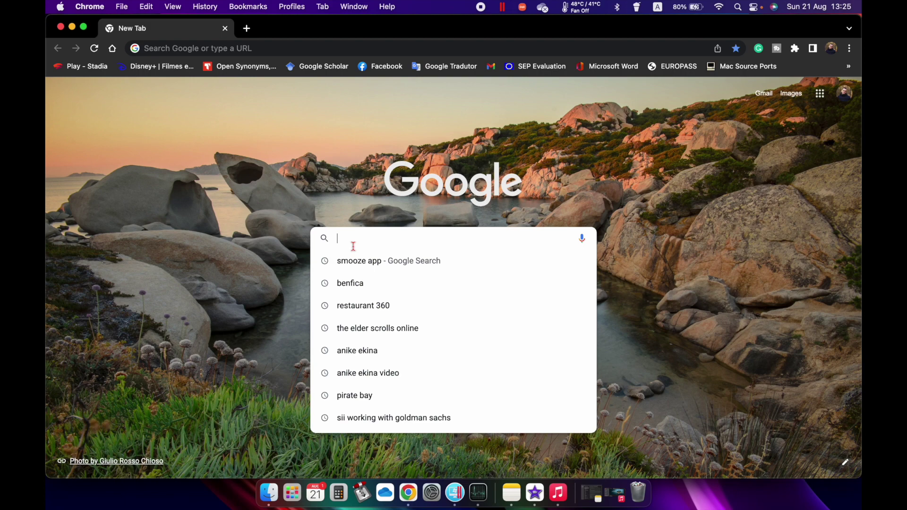
text(S)
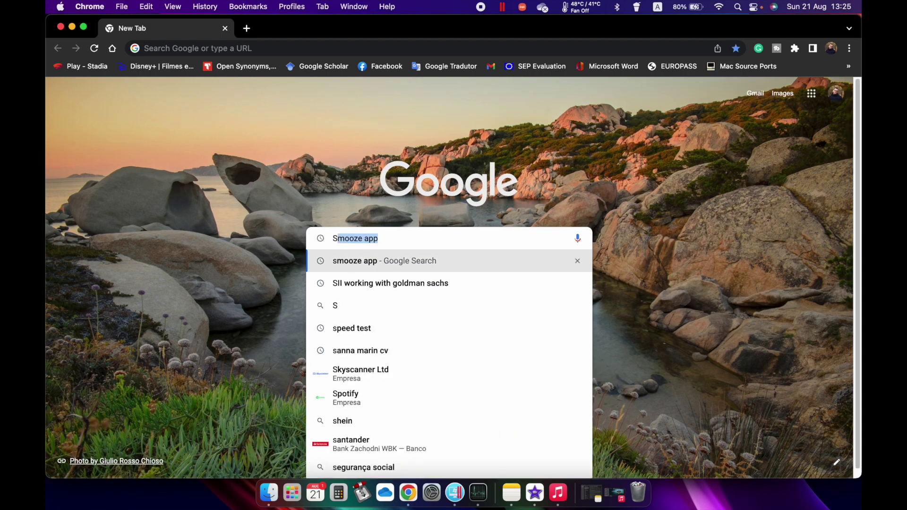
text(mooze a)
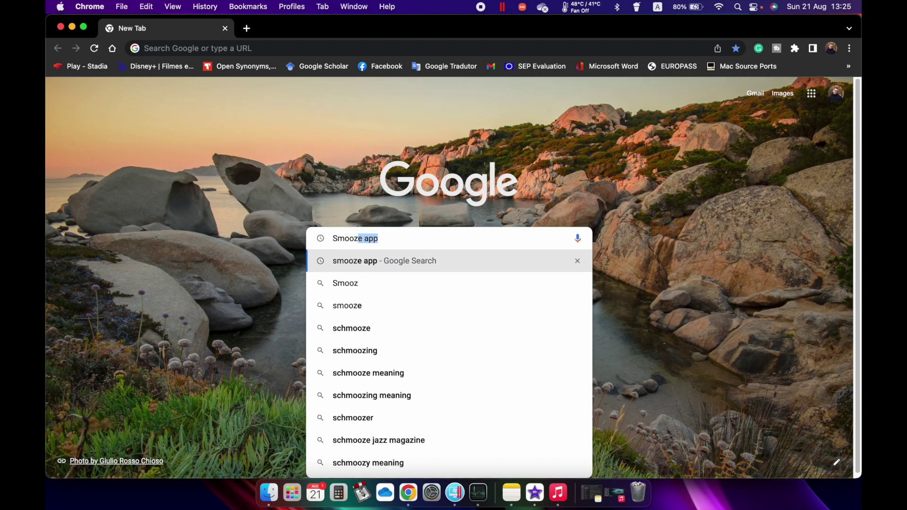
text(pp)
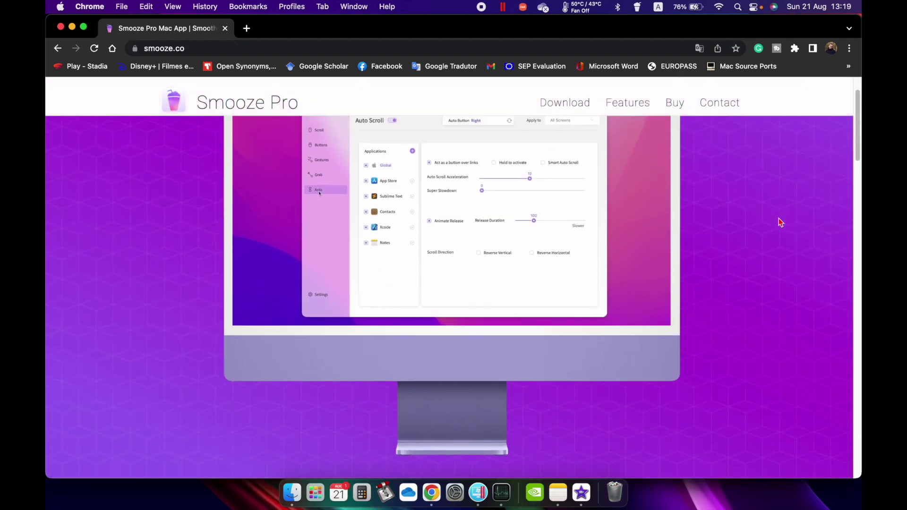
scroll(780, 223, down, 3)
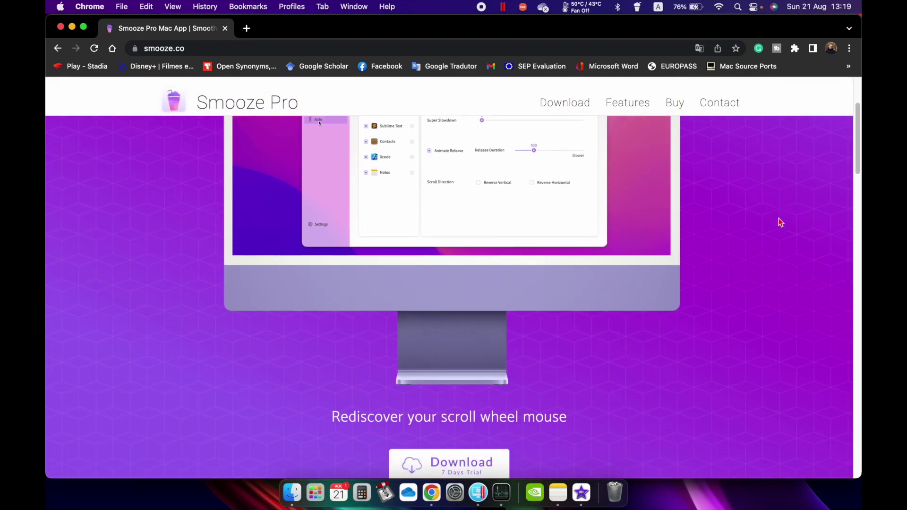
scroll(780, 222, down, 3)
scroll(779, 223, down, 3)
scroll(780, 223, down, 3)
scroll(780, 223, down, 3)
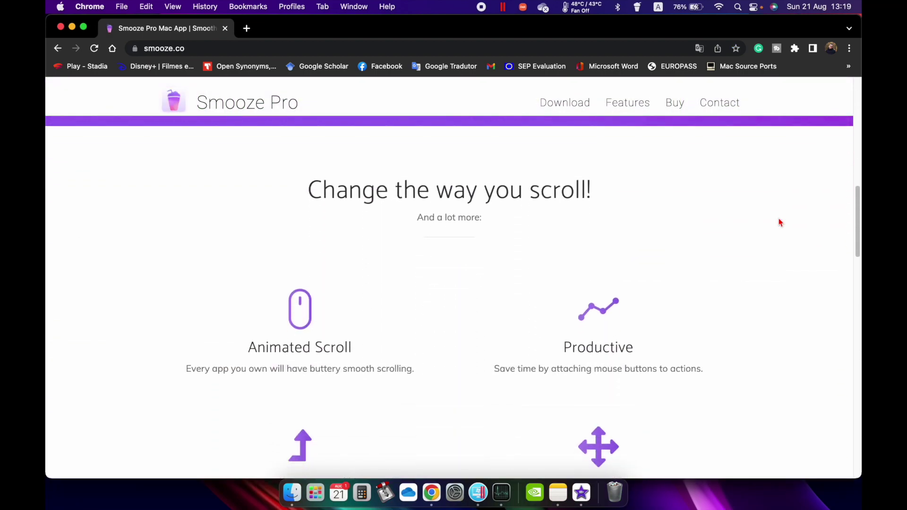
scroll(780, 222, down, 2)
scroll(779, 223, down, 2)
scroll(780, 223, down, 3)
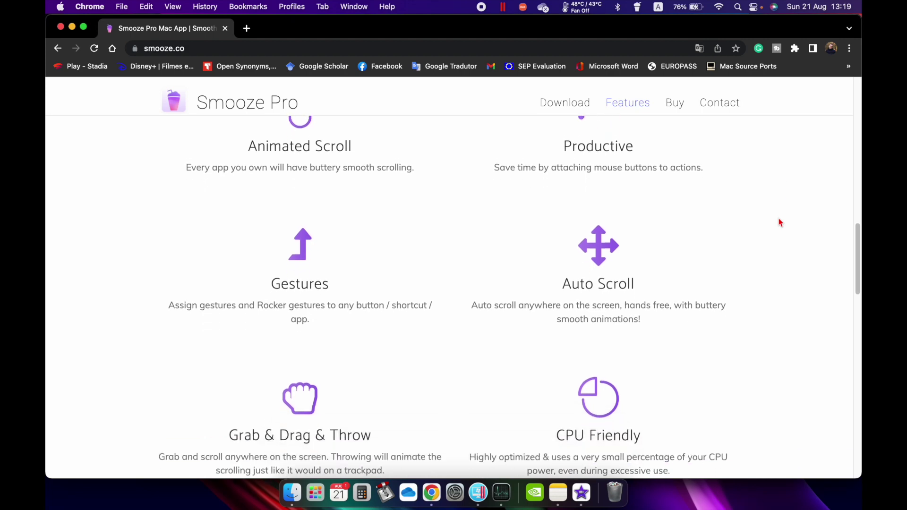
scroll(779, 223, down, 1)
scroll(780, 223, down, 1)
scroll(780, 223, down, 2)
scroll(779, 223, down, 1)
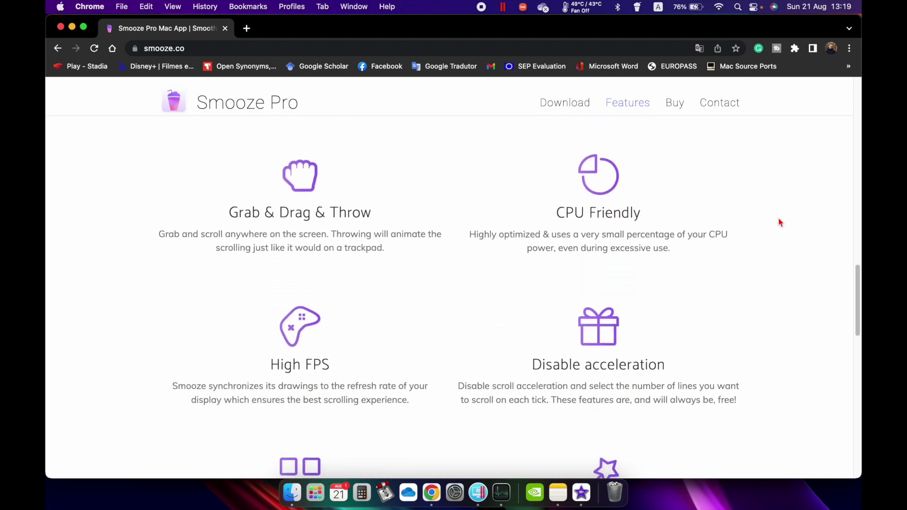
scroll(780, 223, down, 1)
scroll(780, 222, down, 1)
scroll(780, 223, up, 1)
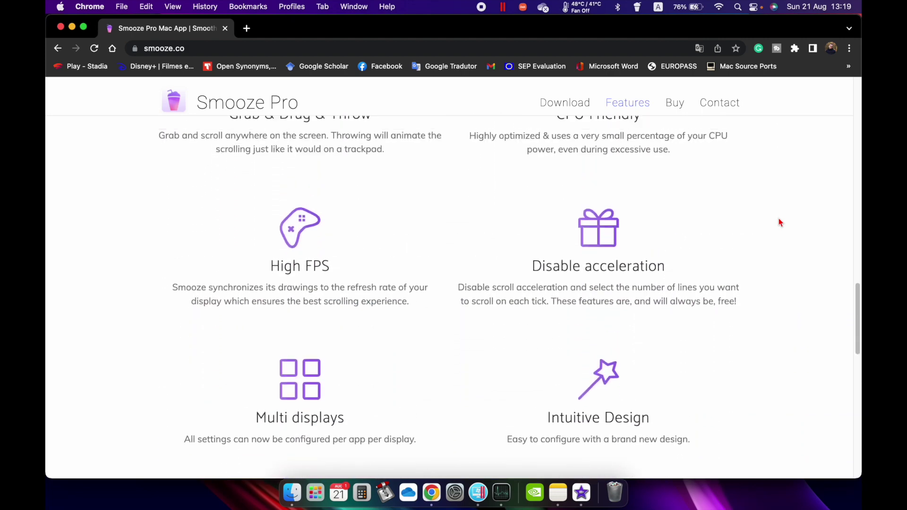
scroll(780, 223, up, 2)
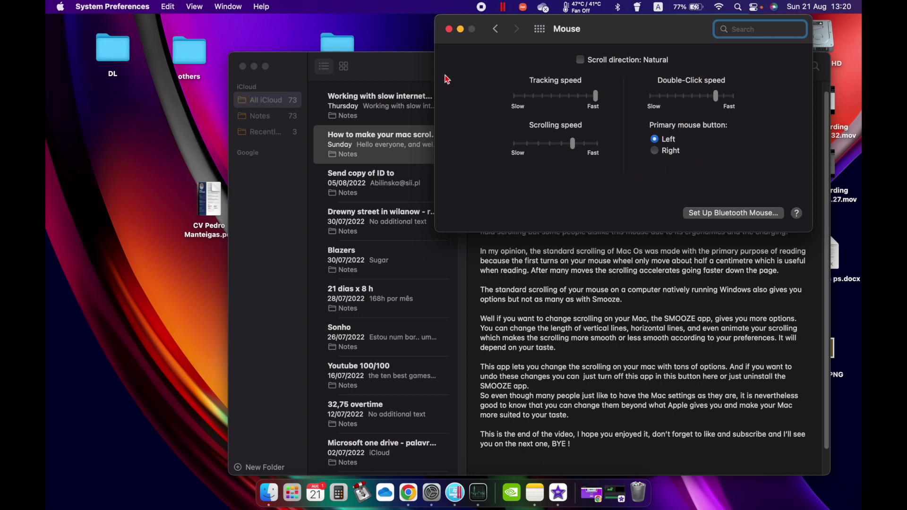
Close the System Preferences Mouse window so the window behind it comes to the front.
click(448, 29)
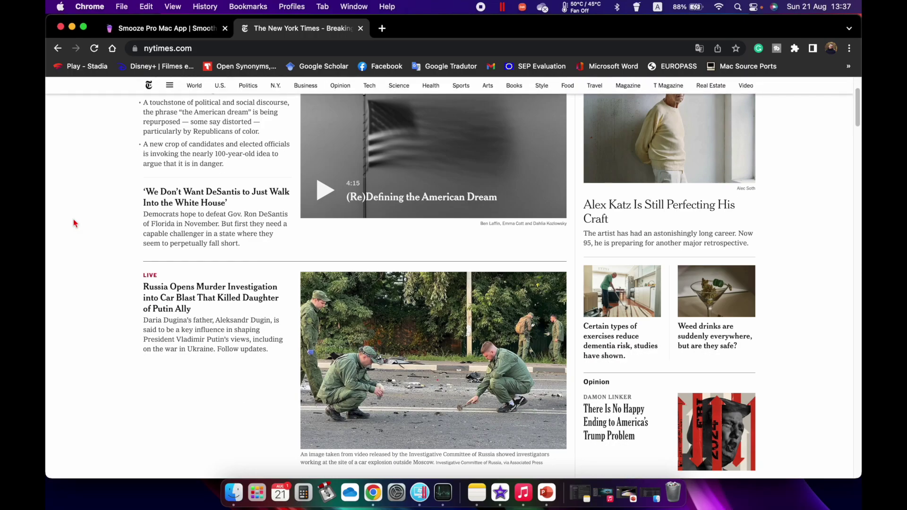
scroll(73, 224, down, 1)
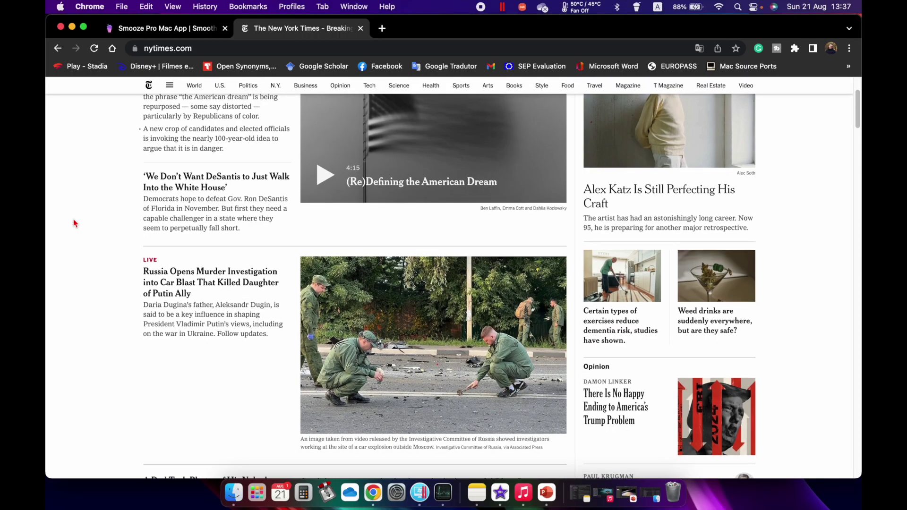
scroll(73, 223, down, 2)
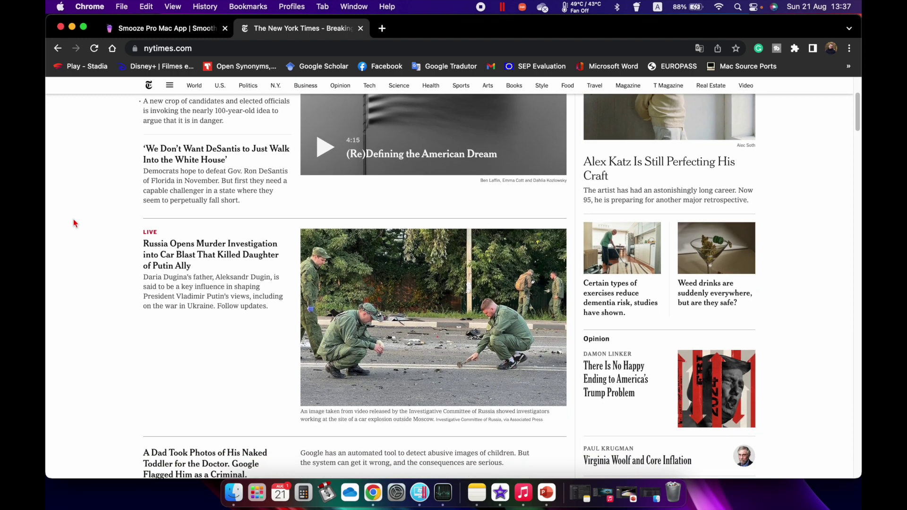
scroll(73, 224, down, 2)
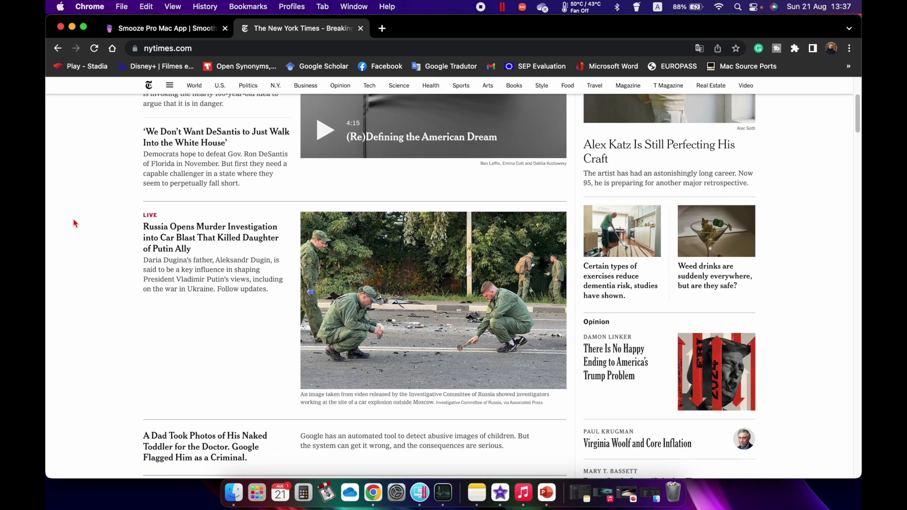
scroll(73, 224, down, 1)
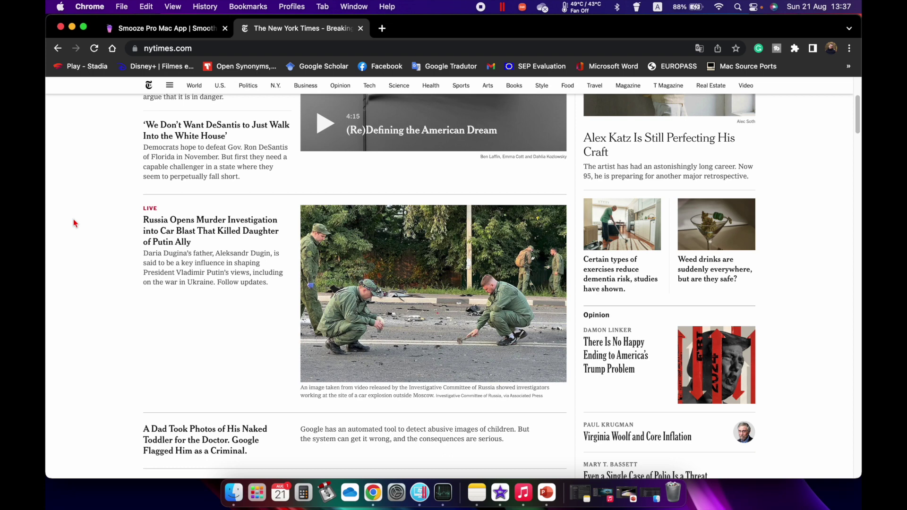
scroll(73, 224, down, 2)
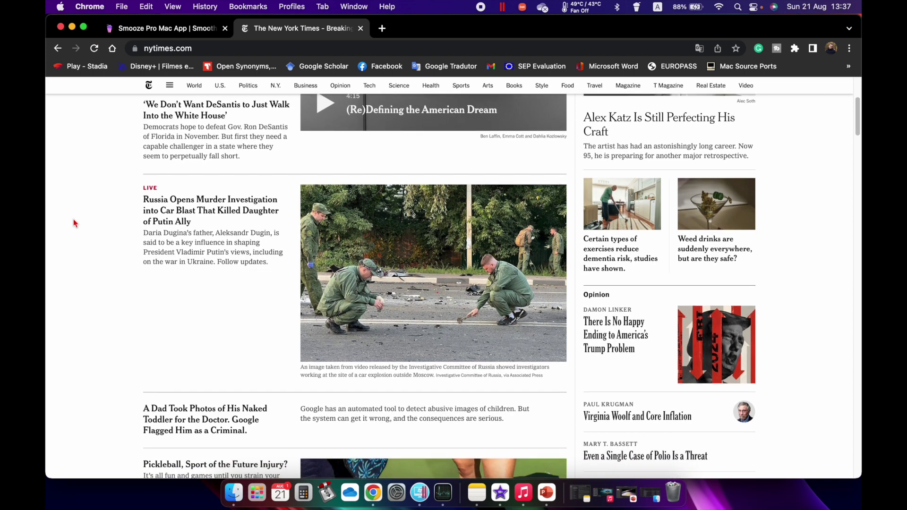
scroll(73, 223, down, 2)
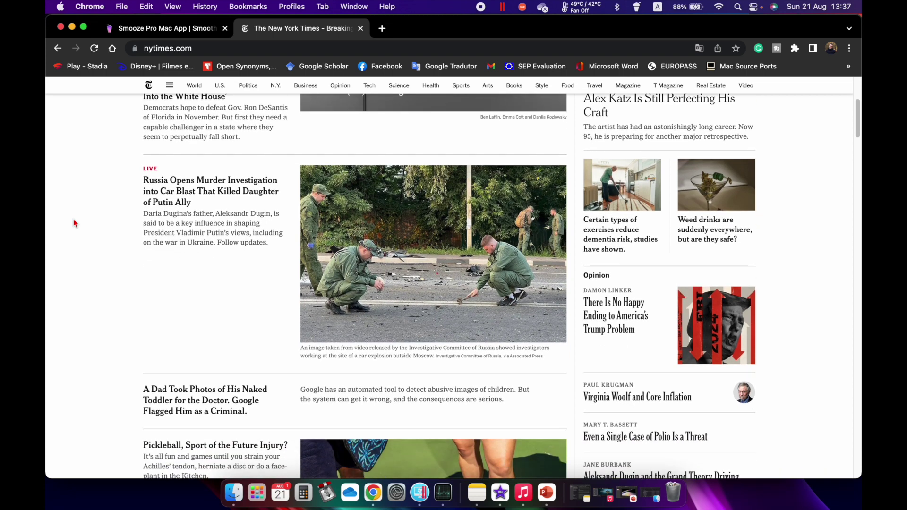
scroll(73, 223, down, 2)
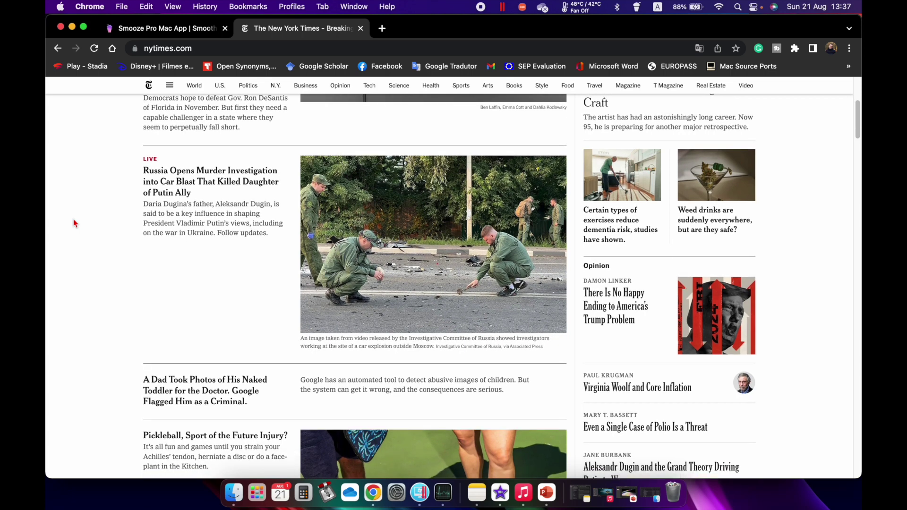
scroll(74, 223, down, 2)
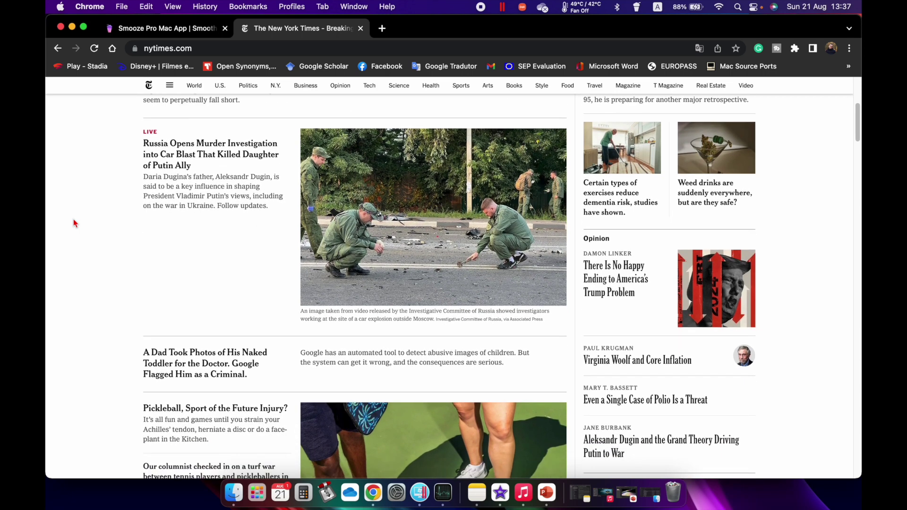
scroll(73, 223, down, 2)
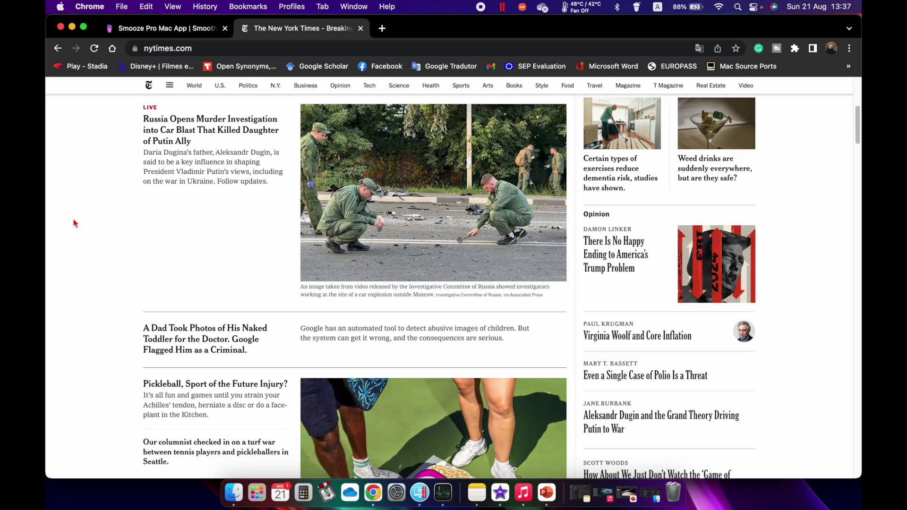
scroll(74, 223, down, 1)
scroll(73, 223, down, 1)
scroll(73, 223, down, 1)
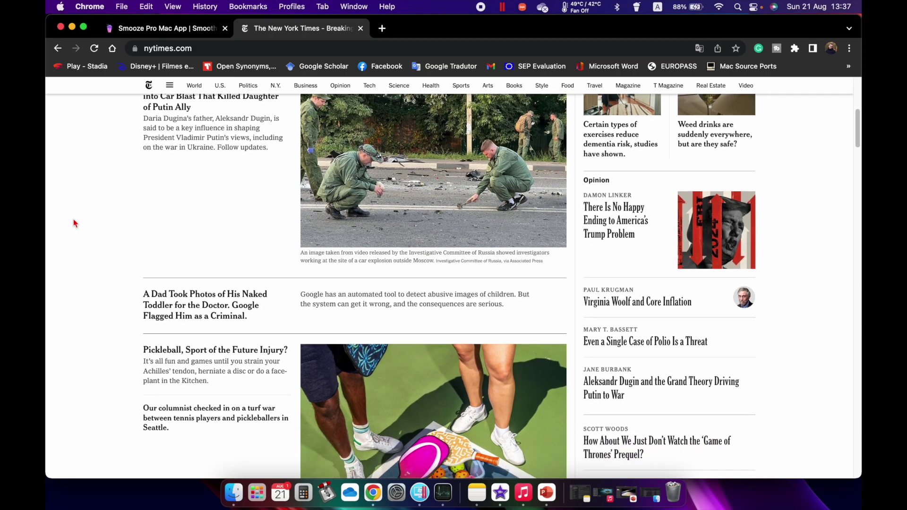
scroll(73, 223, down, 1)
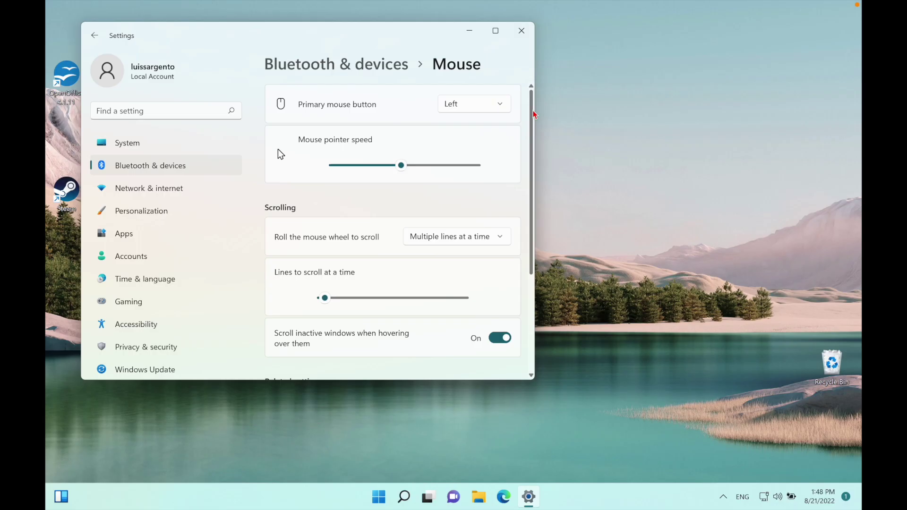
scroll(530, 135, down, 1)
scroll(530, 135, down, 1)
scroll(531, 134, down, 1)
mouse_move(530, 135)
mouse_down()
mouse_move(518, 192)
mouse_move(533, 222)
mouse_up()
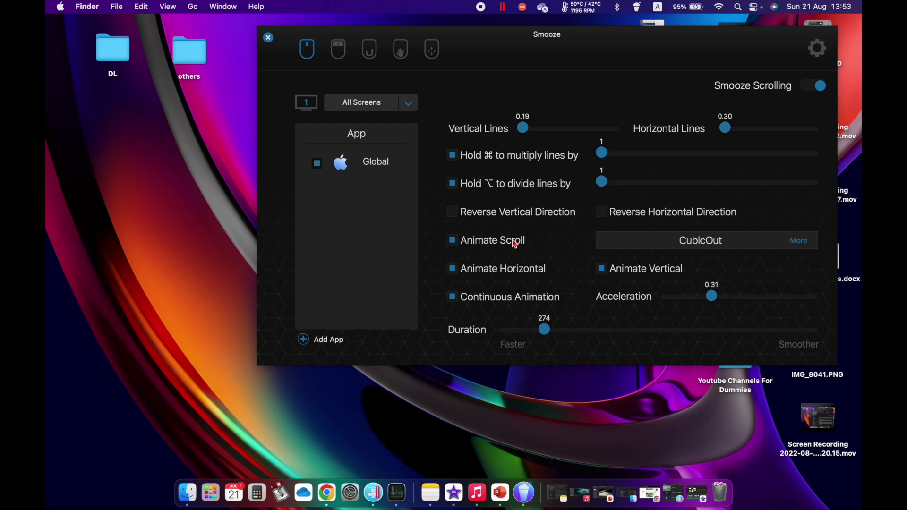
Cycle Animate Scroll, set vertical lines to 0.33, and switch Smooze Scrolling off then on.
click(462, 242)
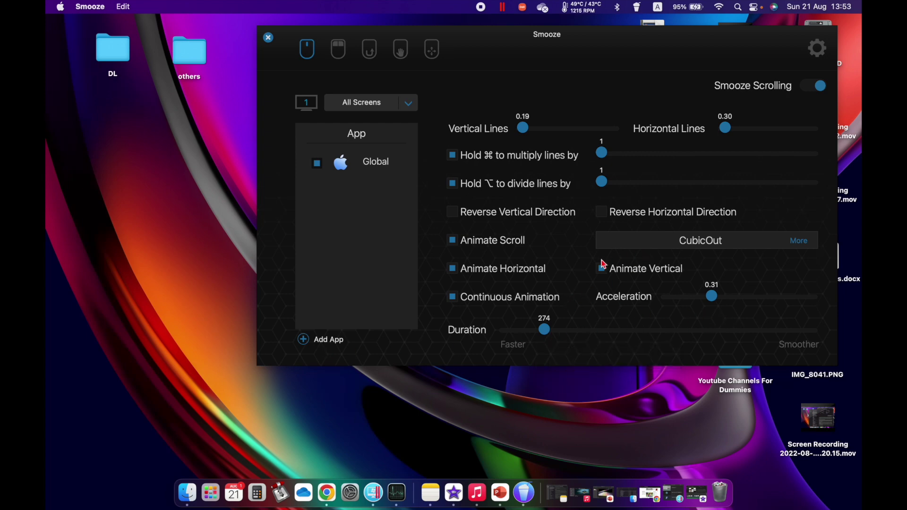
click(816, 87)
click(805, 88)
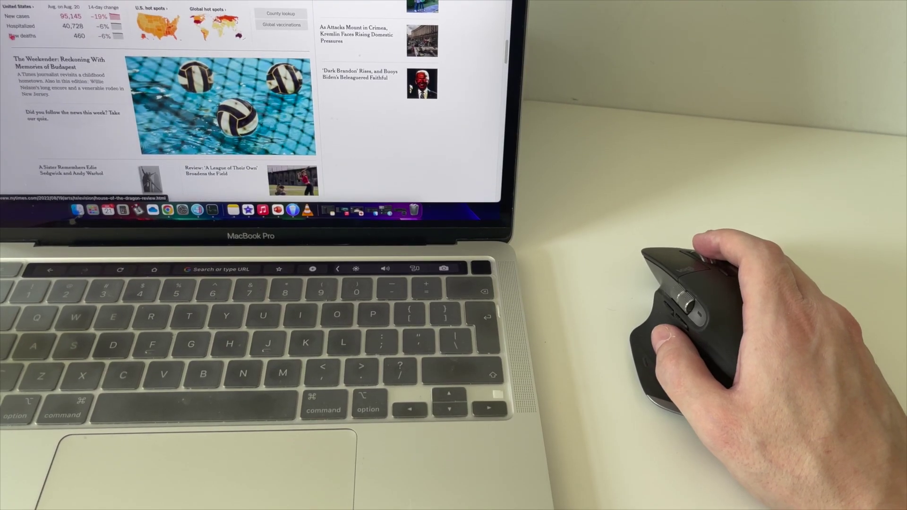
scroll(11, 42, down, 3)
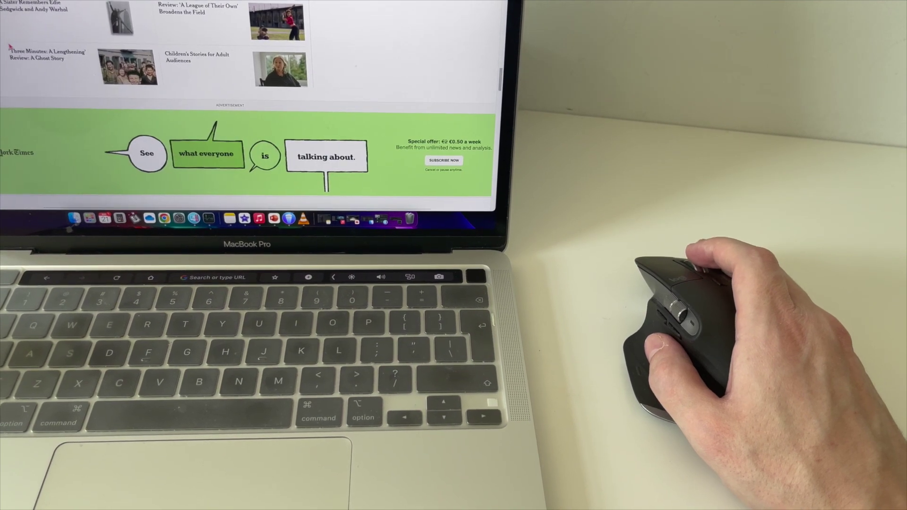
scroll(11, 43, down, 3)
scroll(9, 49, down, 3)
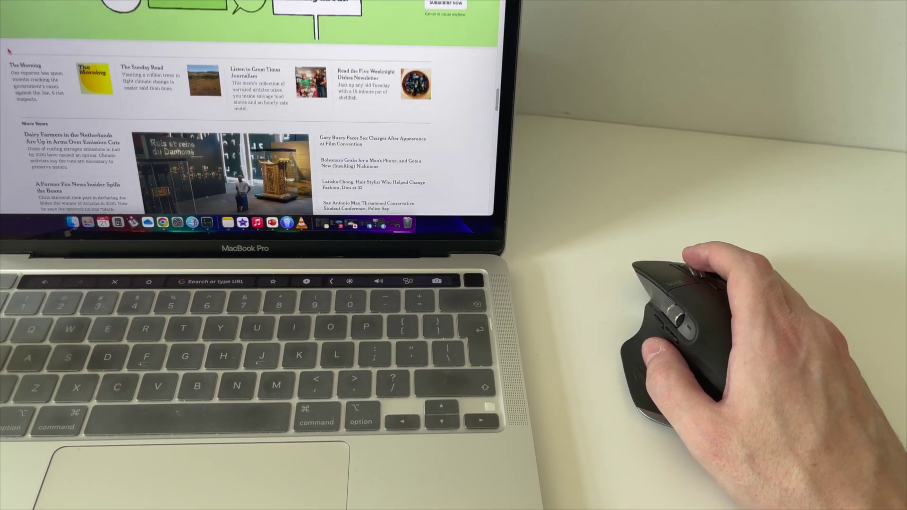
scroll(8, 49, down, 2)
scroll(8, 53, down, 2)
scroll(10, 57, down, 1)
scroll(13, 60, down, 3)
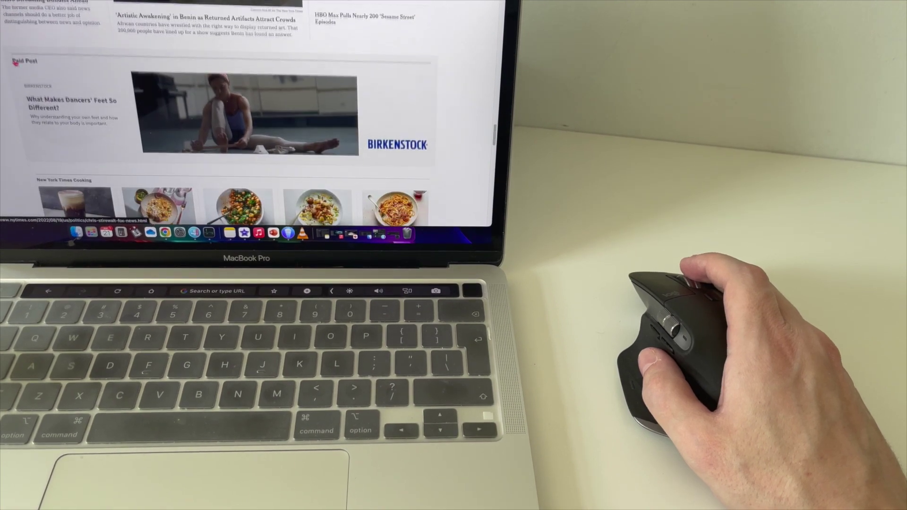
scroll(14, 62, down, 3)
scroll(15, 64, down, 1)
scroll(15, 65, down, 2)
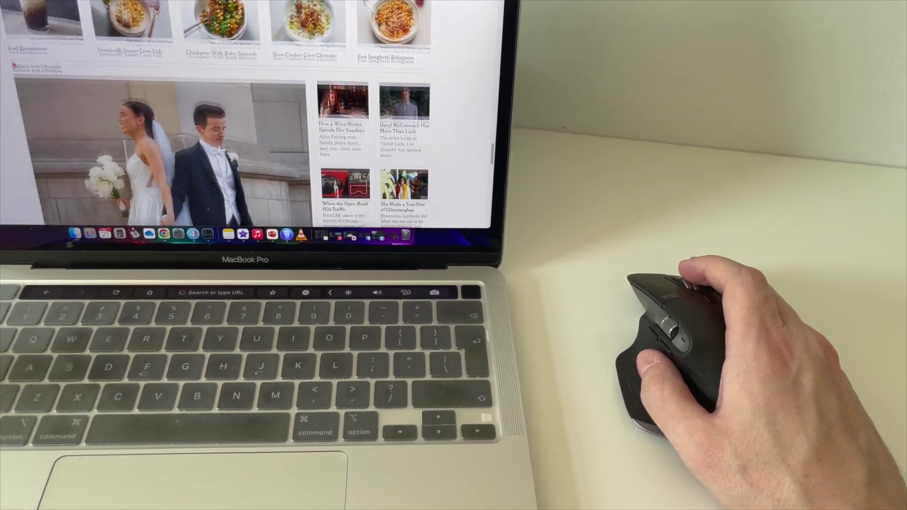
scroll(15, 66, down, 2)
scroll(14, 67, down, 1)
scroll(14, 68, down, 1)
scroll(13, 69, down, 2)
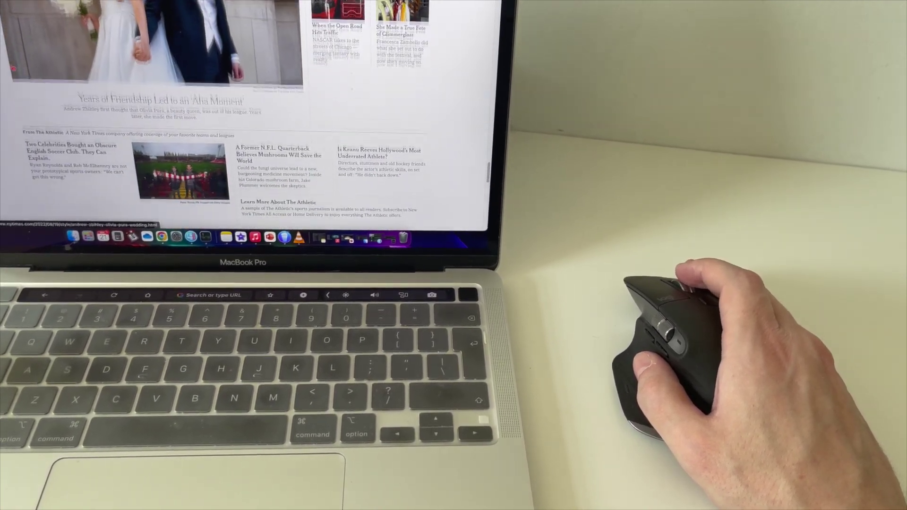
scroll(13, 69, down, 1)
scroll(13, 70, down, 1)
scroll(14, 72, down, 3)
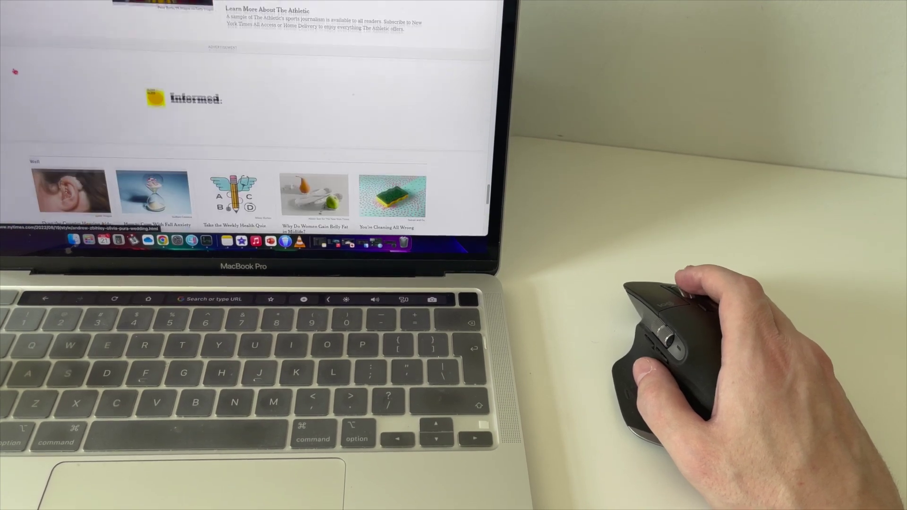
scroll(15, 72, down, 1)
scroll(15, 73, down, 2)
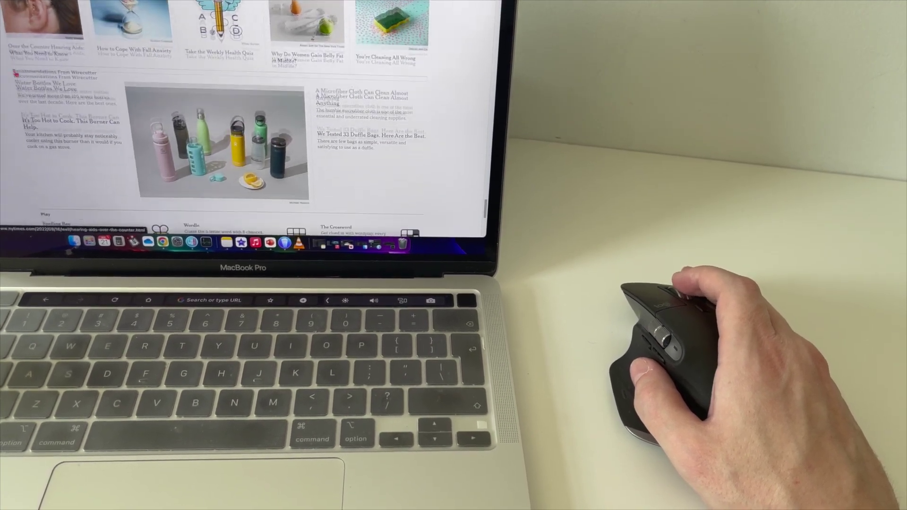
scroll(16, 73, down, 2)
scroll(20, 73, down, 2)
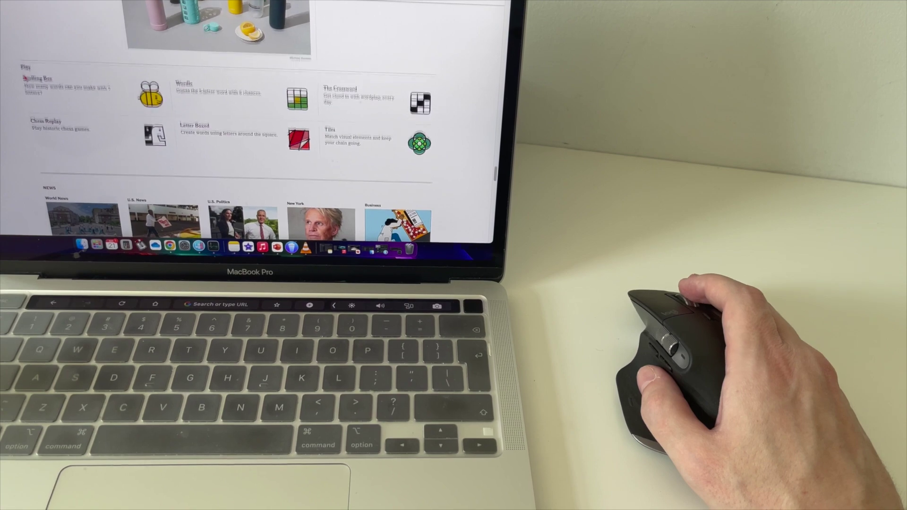
scroll(27, 80, down, 1)
scroll(26, 80, down, 2)
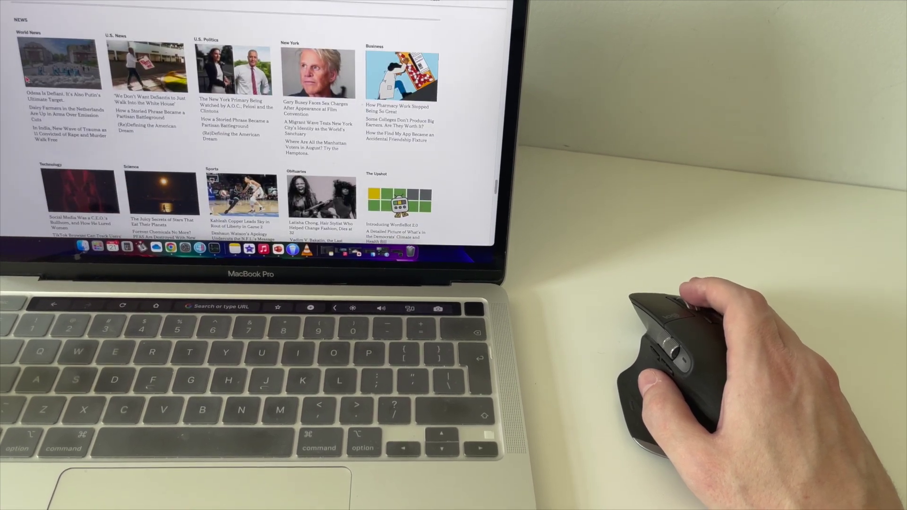